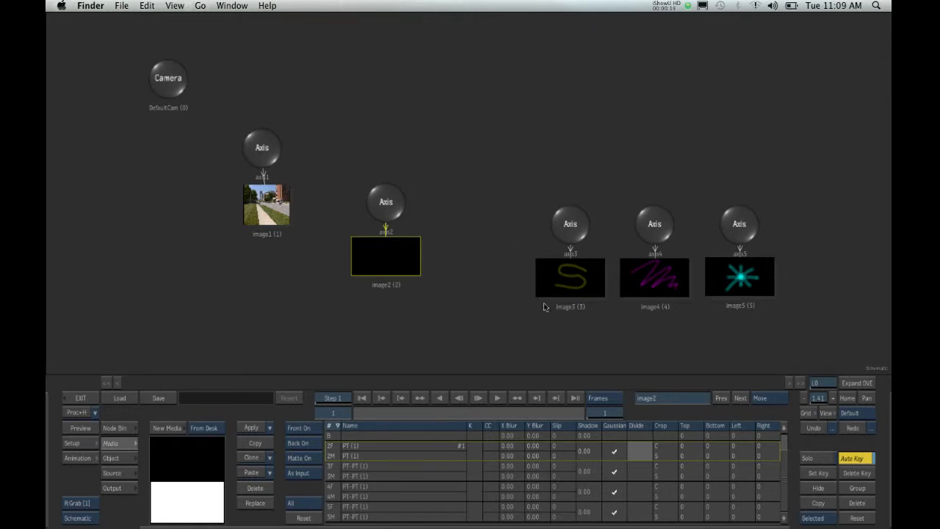
click(382, 258)
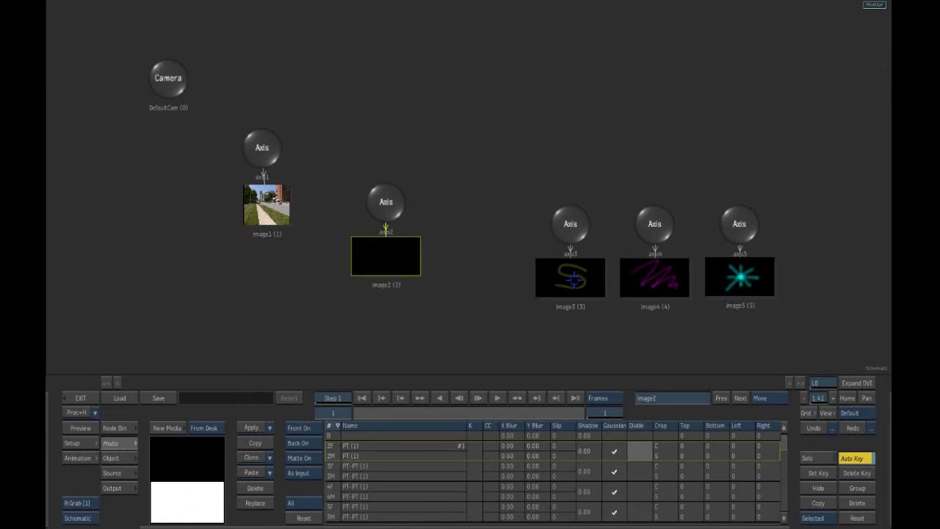
click(573, 279)
click(635, 290)
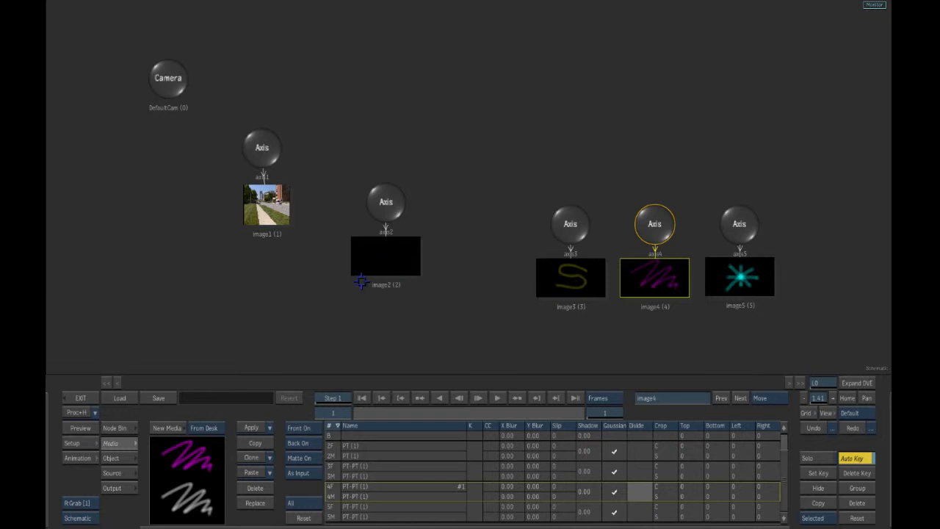
click(389, 261)
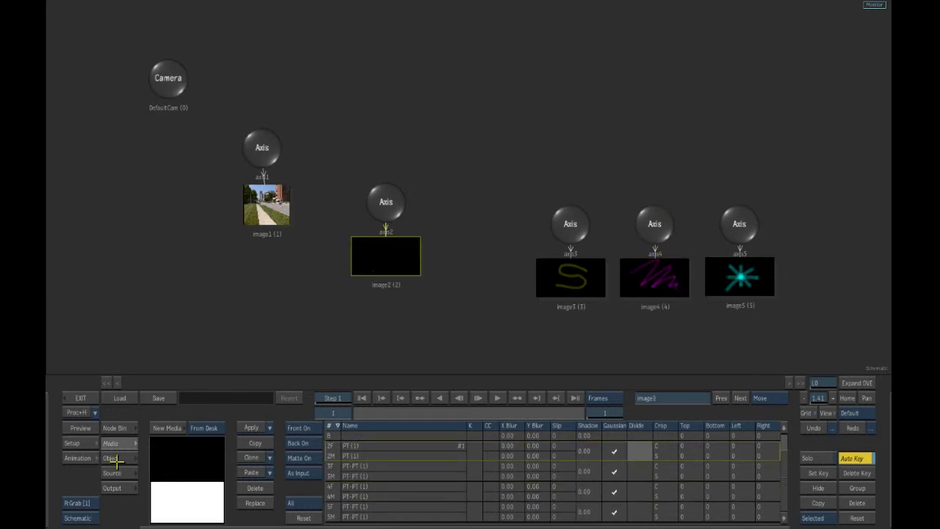
- Add a Source Front node and a Source Matte node to the Action schematic from the node bin
click(114, 428)
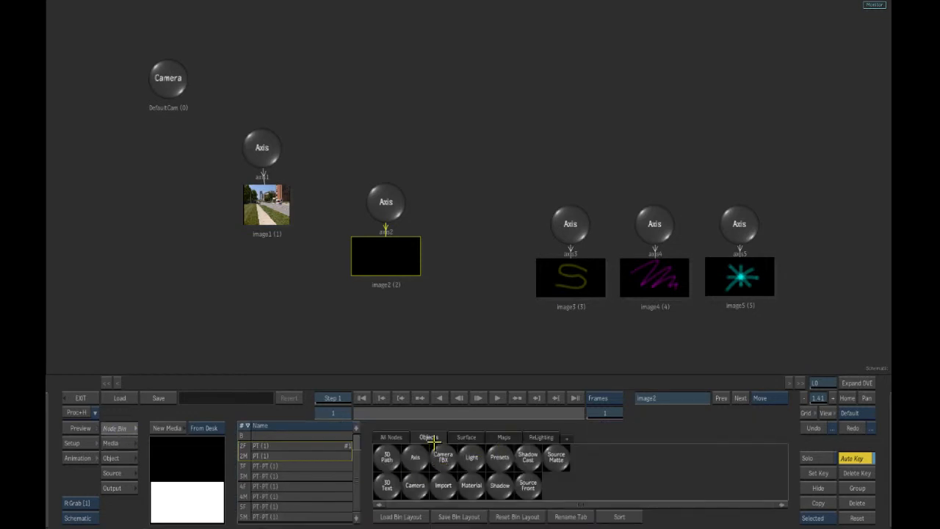
drag(528, 484, 499, 160)
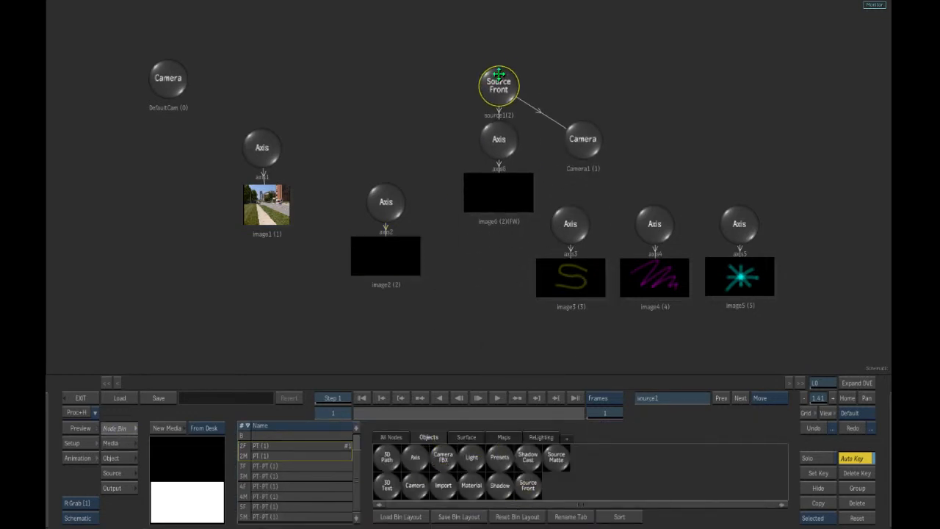
drag(555, 461, 713, 176)
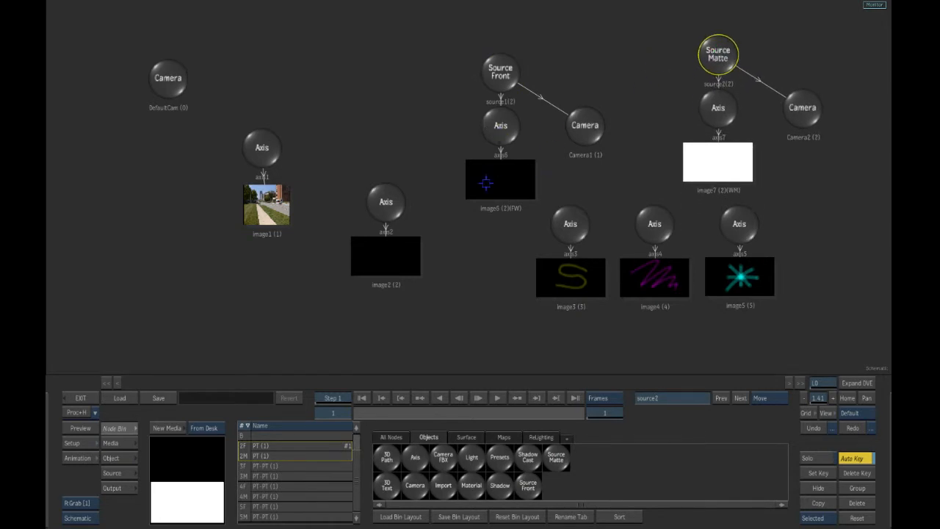
- Delete the extra axis, image and camera nodes that came with the Source Front and Source Matte nodes
click(495, 181)
click(502, 122)
click(584, 123)
click(686, 147)
click(707, 108)
click(805, 109)
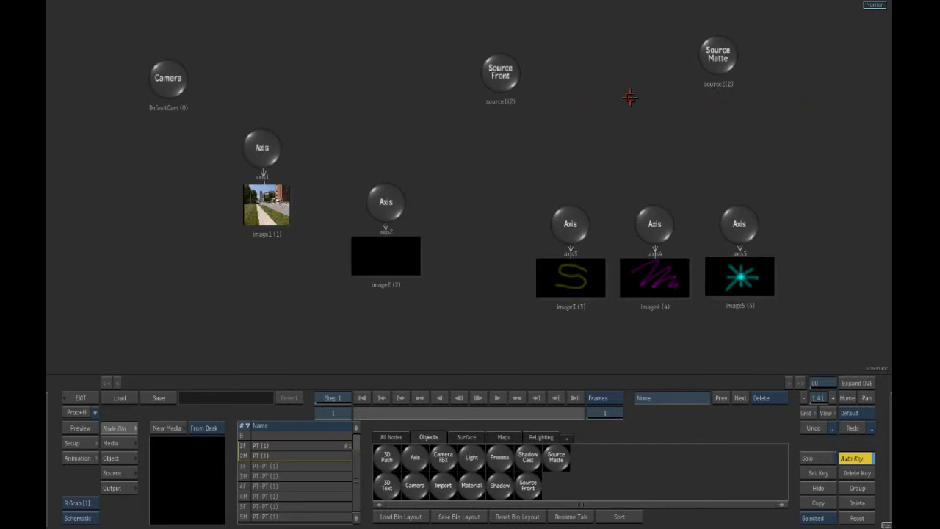
- Connect the Source Front and Source Matte nodes to the image3, image4 and image5 layers
drag(512, 54, 565, 91)
drag(725, 71, 722, 118)
drag(551, 110, 596, 86)
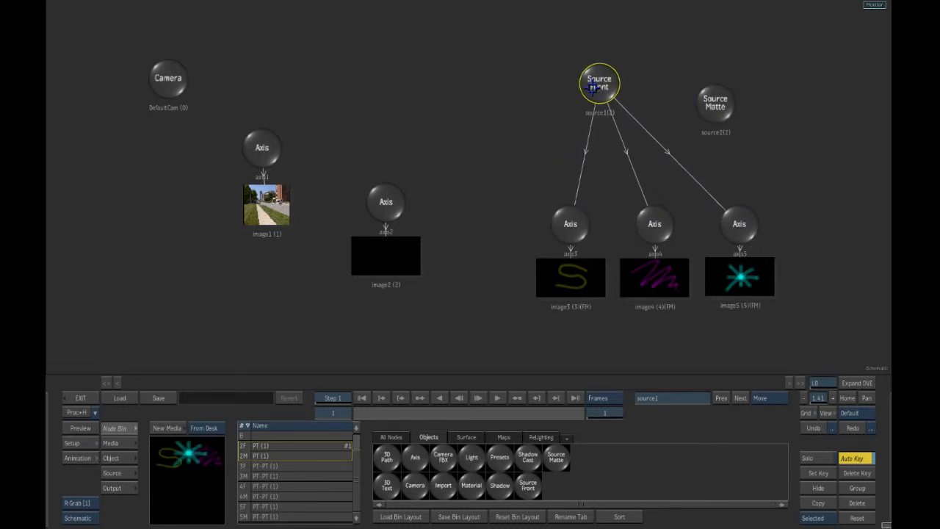
drag(713, 101, 717, 71)
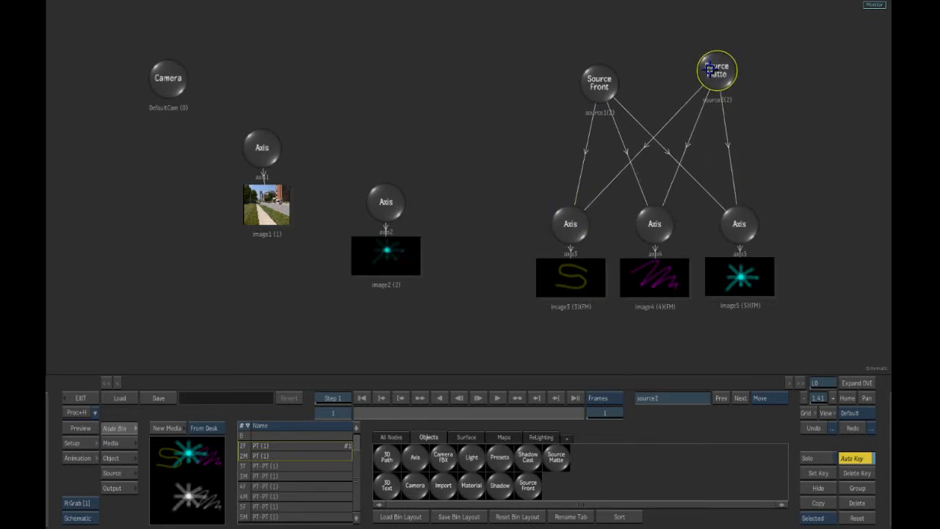
- Select image2 and inspect the source result, front and matte views in the viewer
click(394, 255)
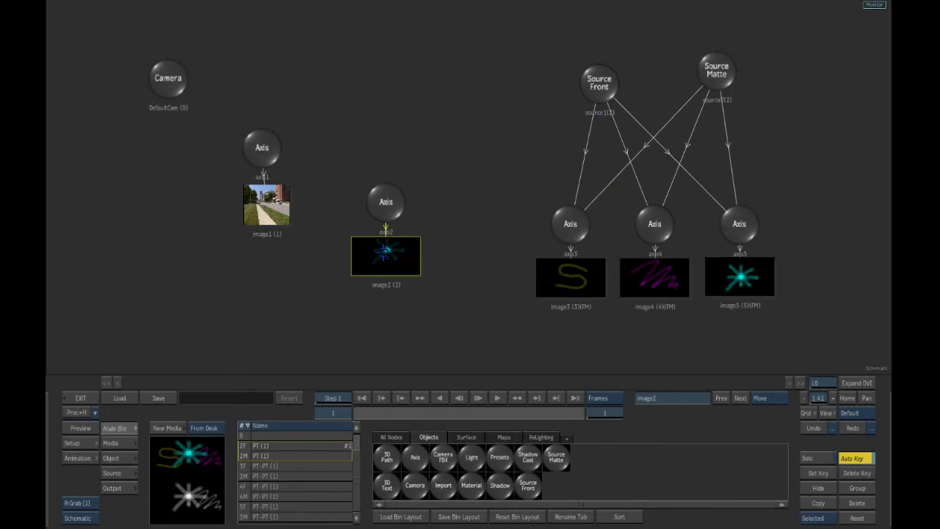
key(F8)
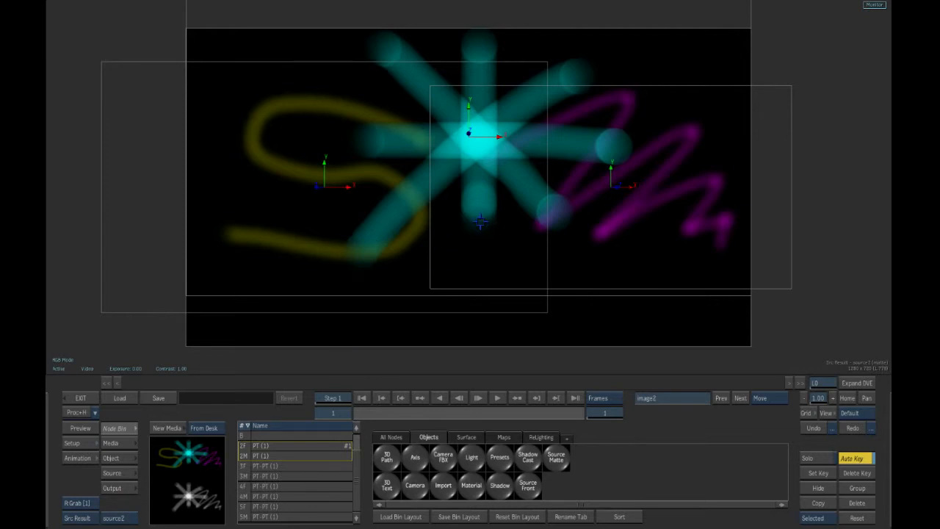
key(F1)
key(F3)
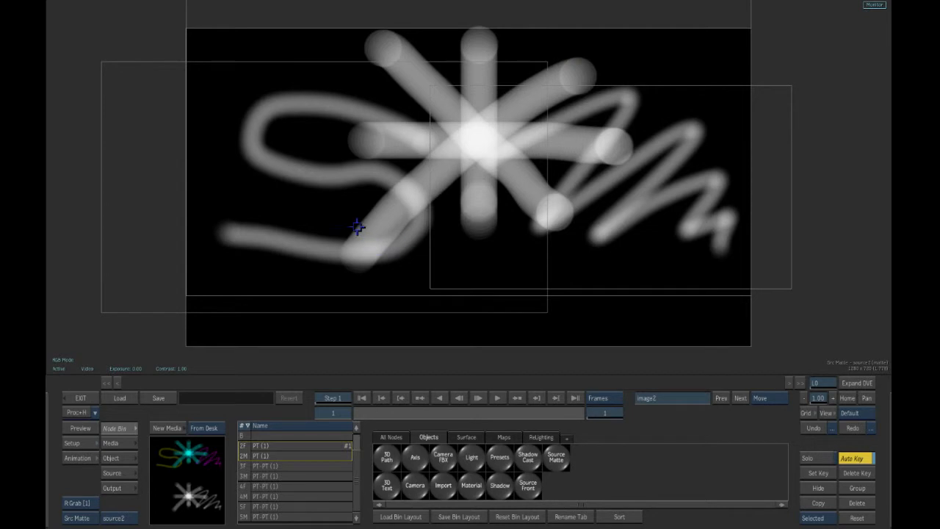
key(F1)
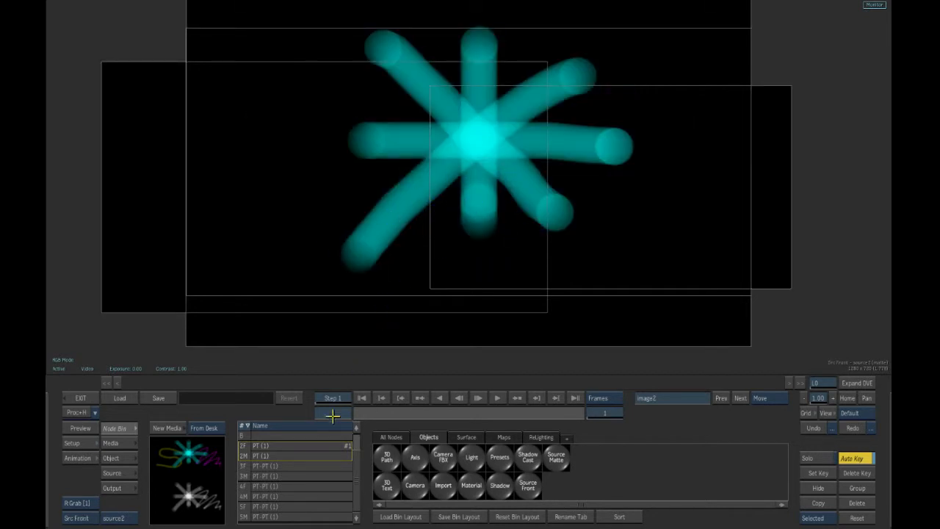
key(F3)
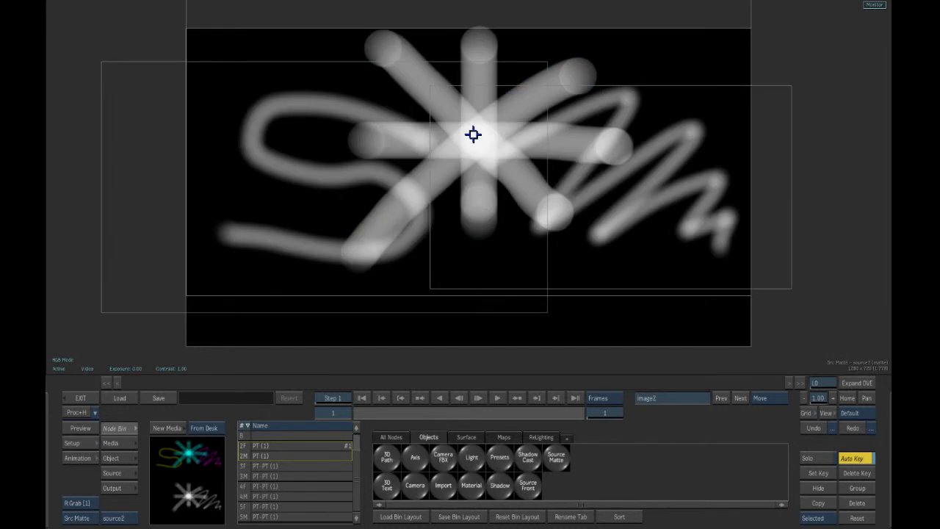
key(F1)
key(F3)
key(F4)
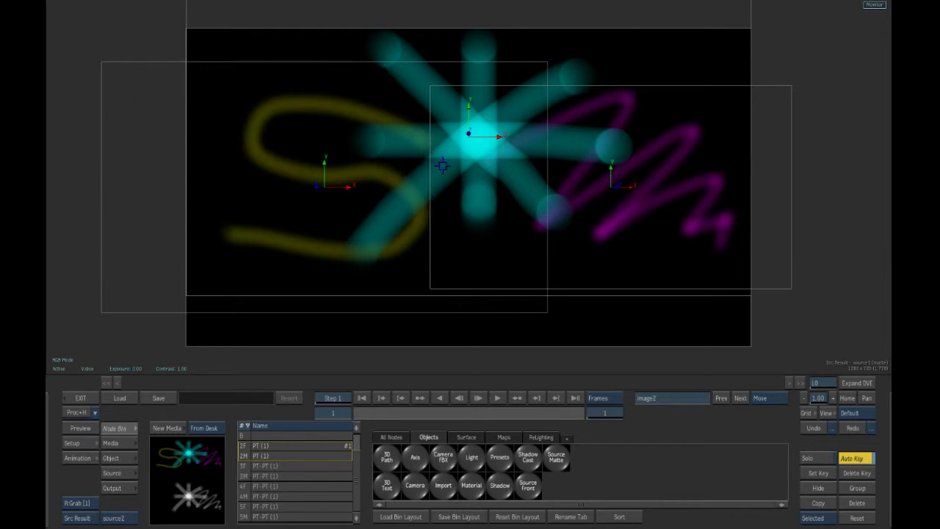
key(F4)
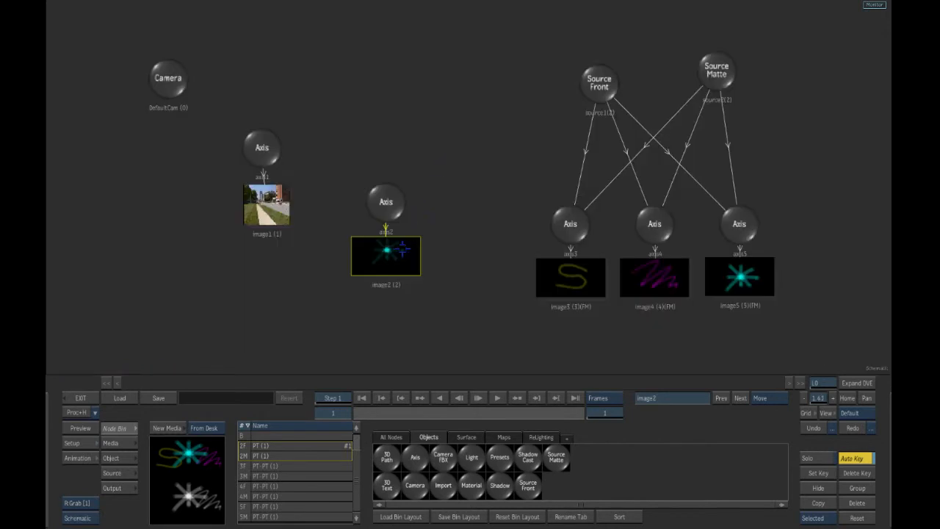
- Open image2's settings and check its media front and matte views in the viewer
drag(387, 256, 395, 256)
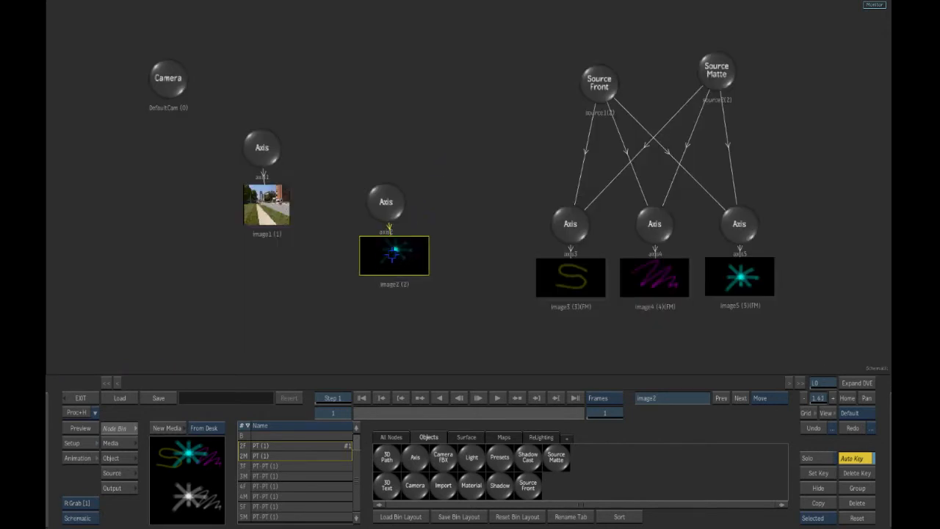
double_click(389, 256)
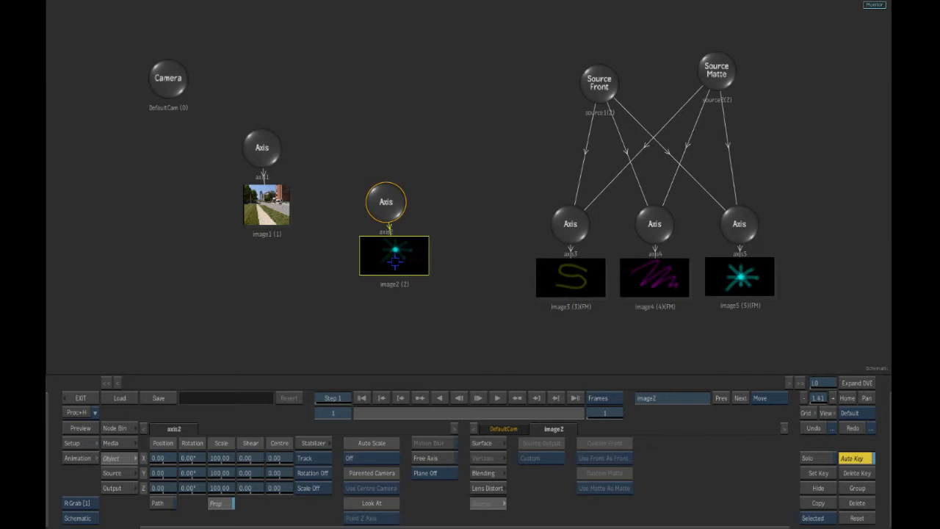
key(F2)
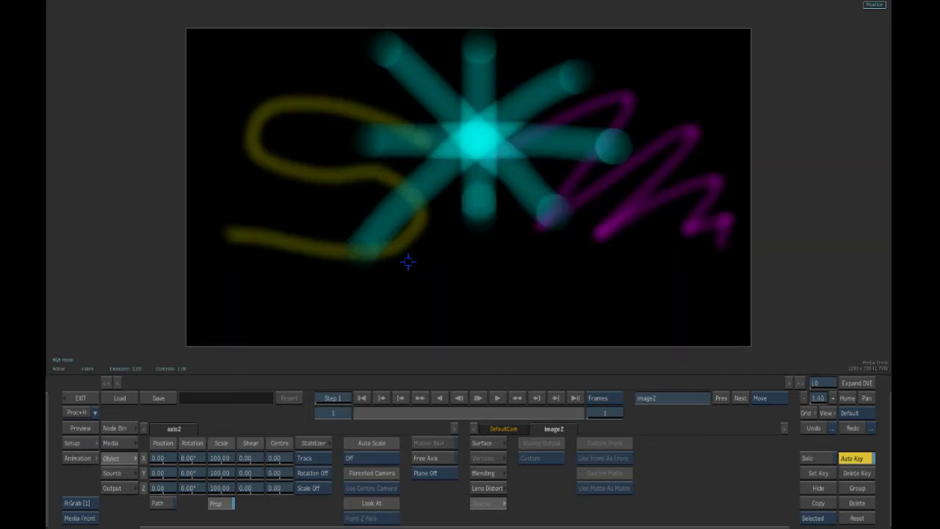
key(F3)
mouse_move(160, 523)
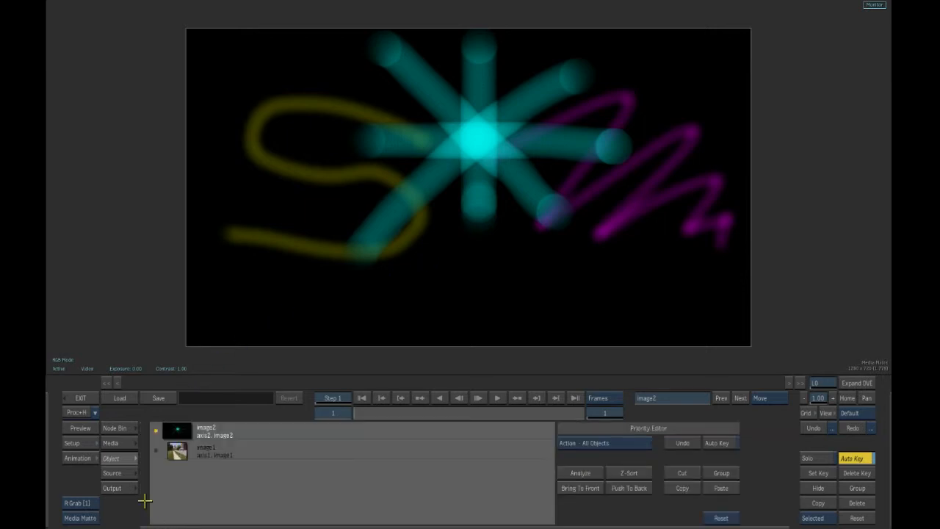
key(shift+Escape)
key(F3)
click(133, 439)
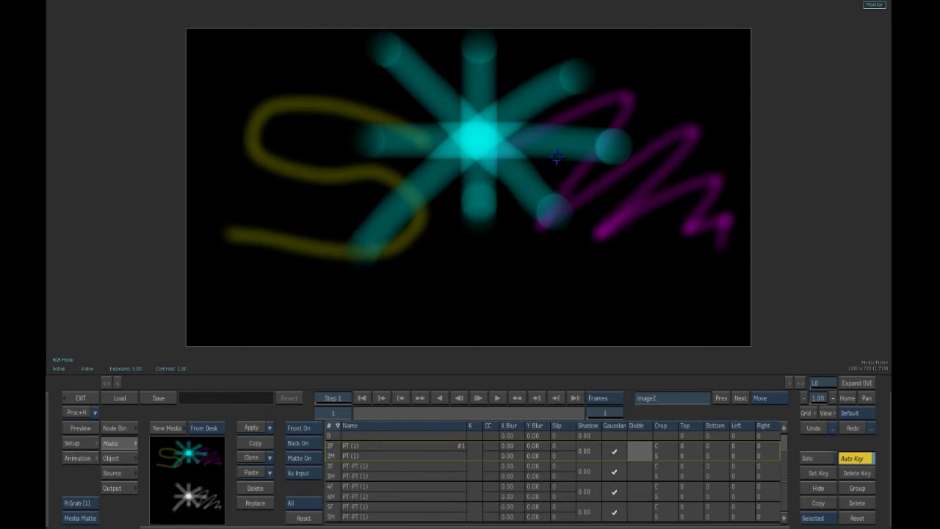
key(F2)
key(F2)
key(F4)
- Turn on Override for the Source Matte node and set its front to F: Front and matte to M: Matte
click(716, 70)
drag(715, 71, 713, 86)
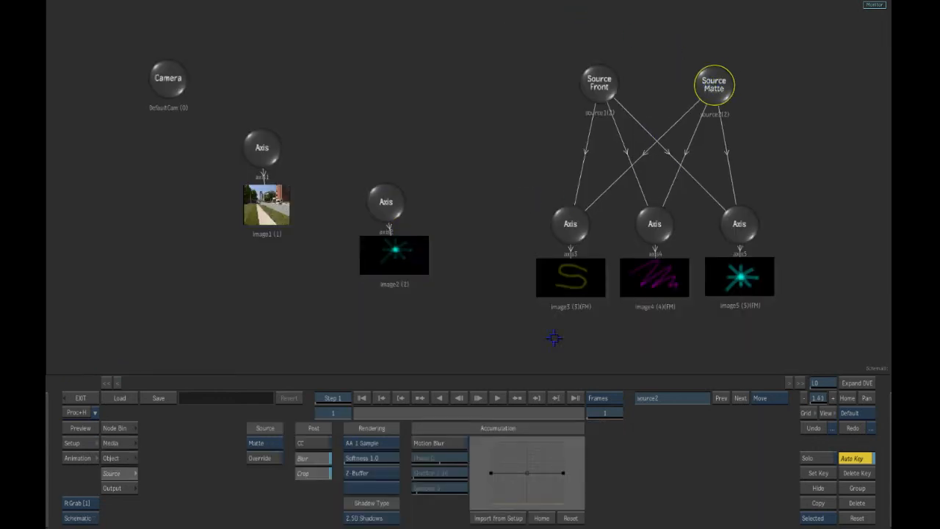
click(268, 458)
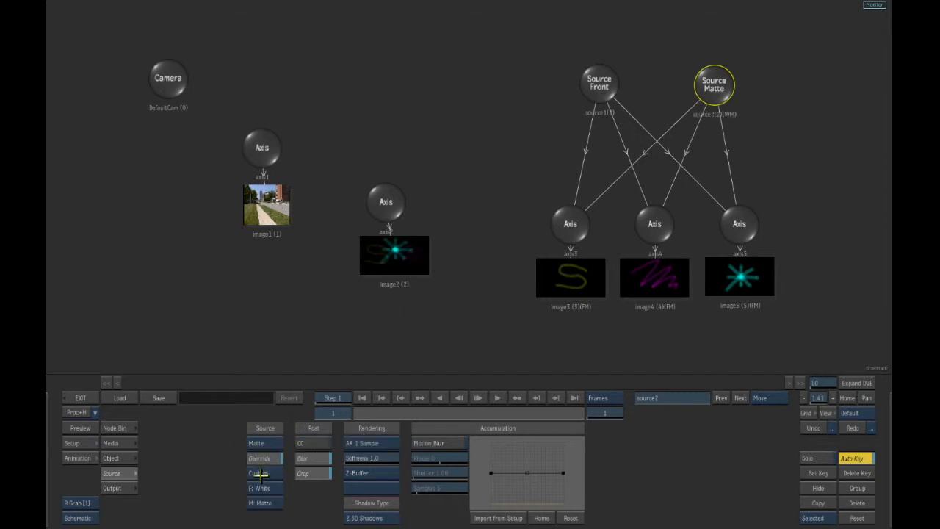
click(269, 487)
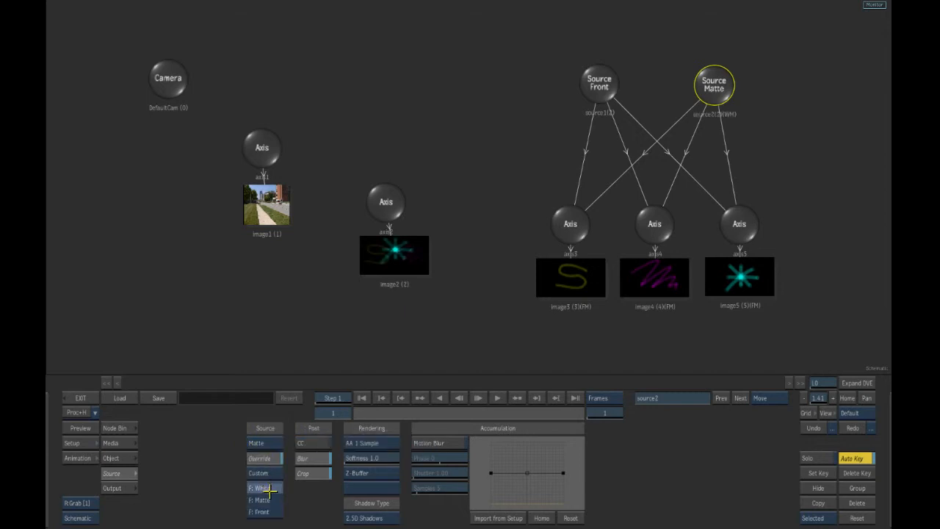
click(274, 490)
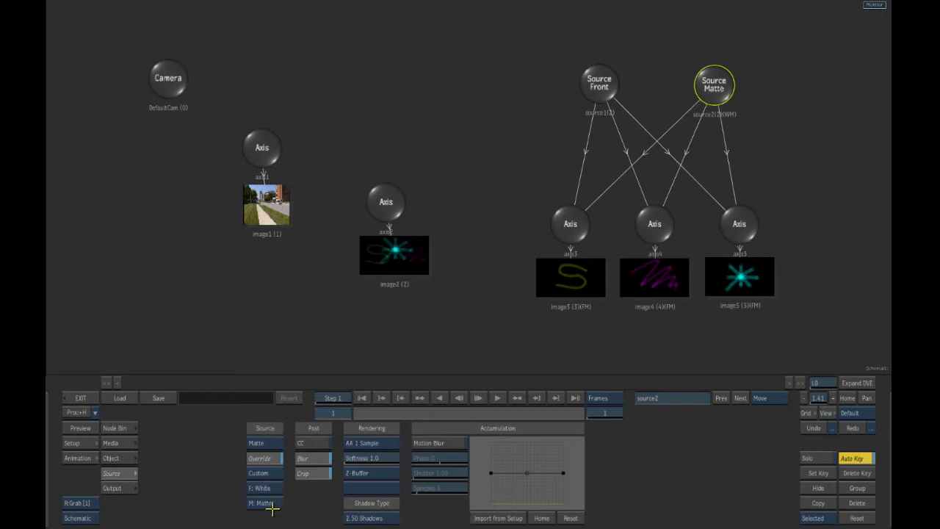
click(274, 505)
click(273, 504)
- Select image2 and compare its front and matte views, then display the final composite result
click(383, 276)
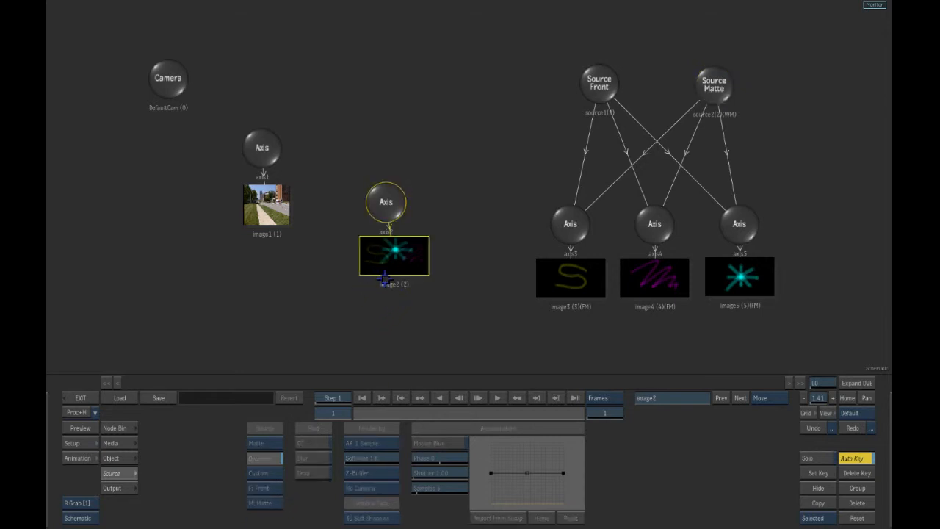
key(F1)
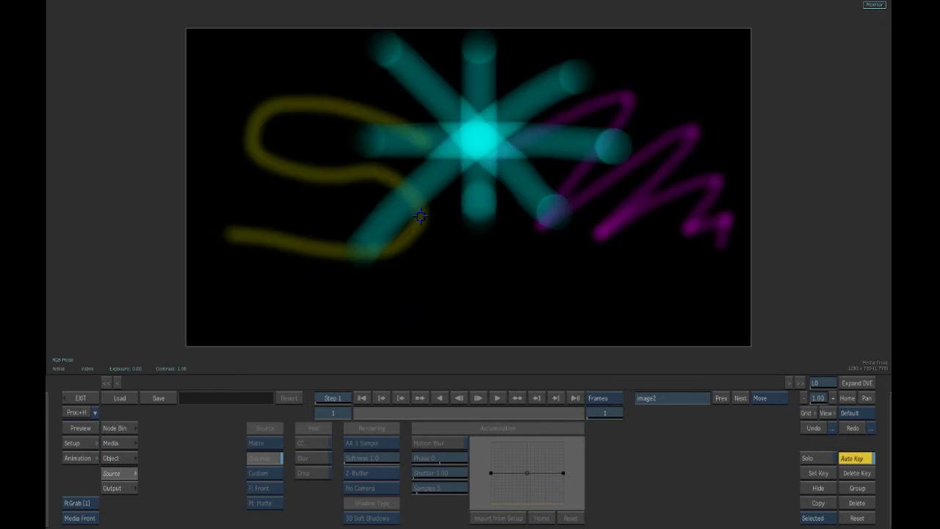
key(F3)
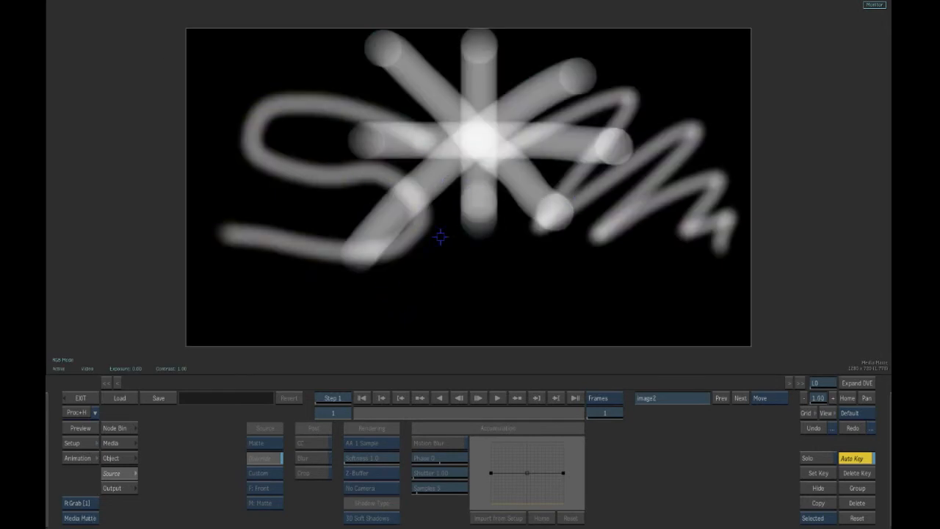
key(F1)
key(F3)
key(F1)
key(F3)
key(F1)
key(F3)
key(F1)
key(F3)
key(F1)
key(F3)
key(F1)
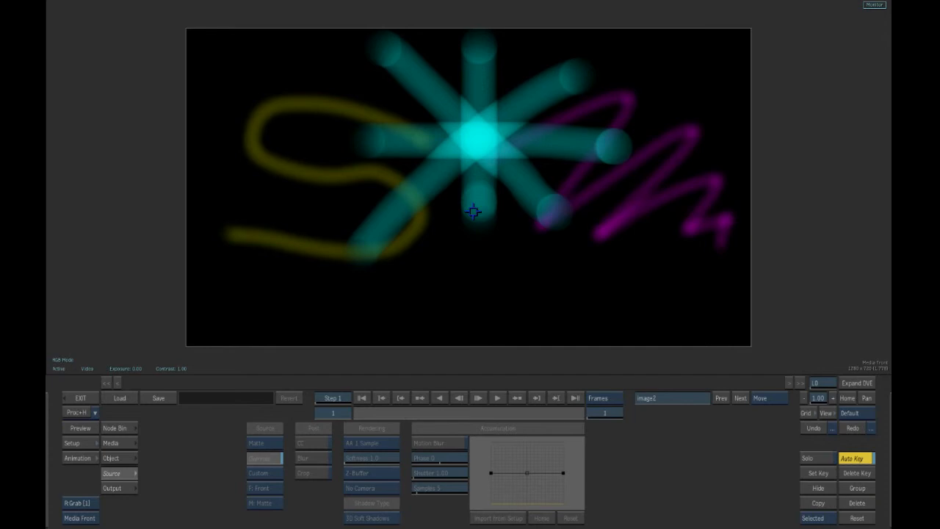
key(F4)
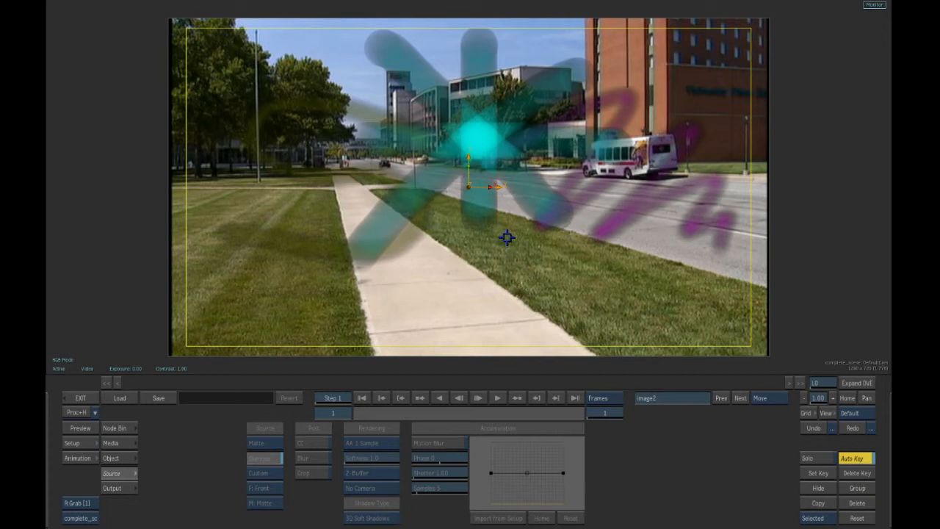
- Enable Divide for each of the four paint media layers and return to the schematic
click(114, 444)
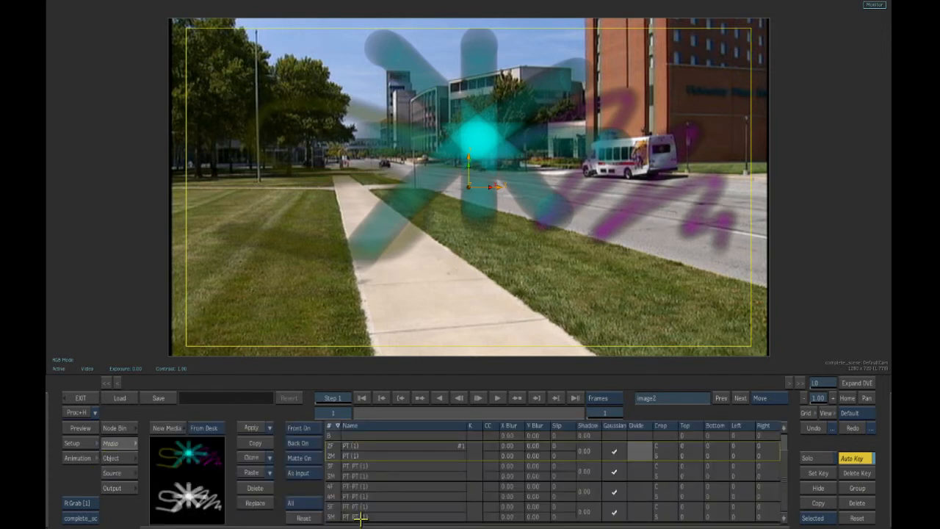
click(639, 453)
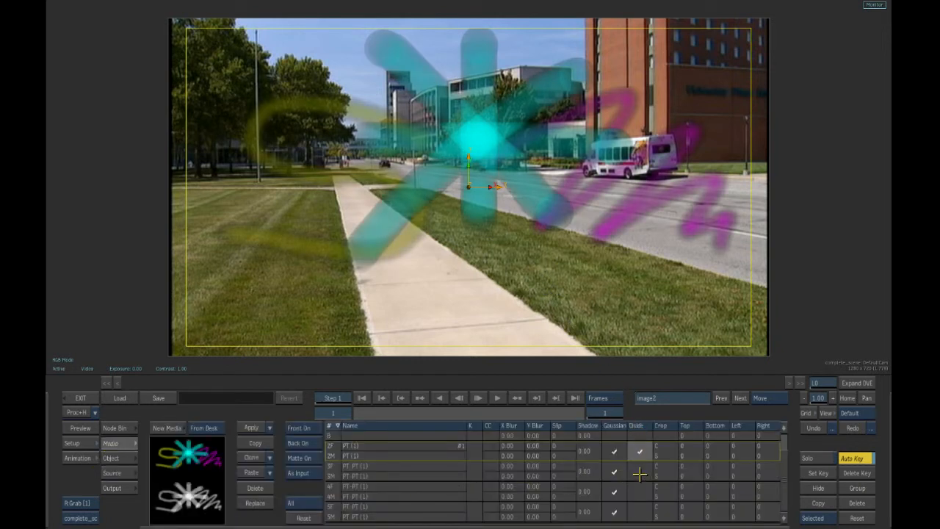
click(640, 472)
click(640, 492)
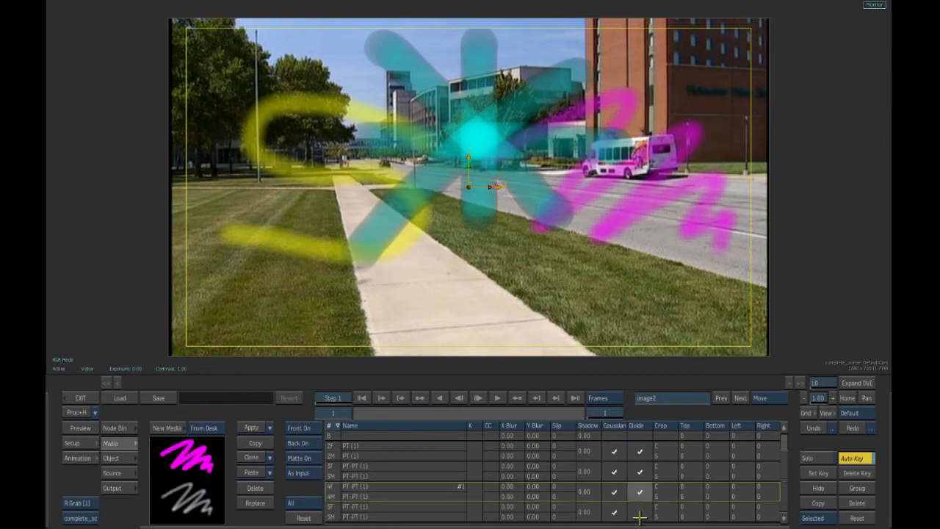
click(641, 516)
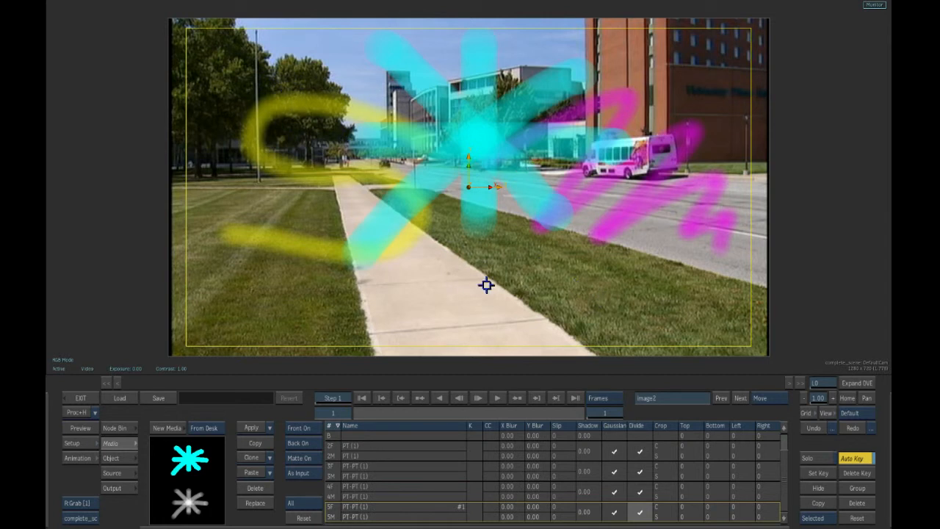
key(Escape)
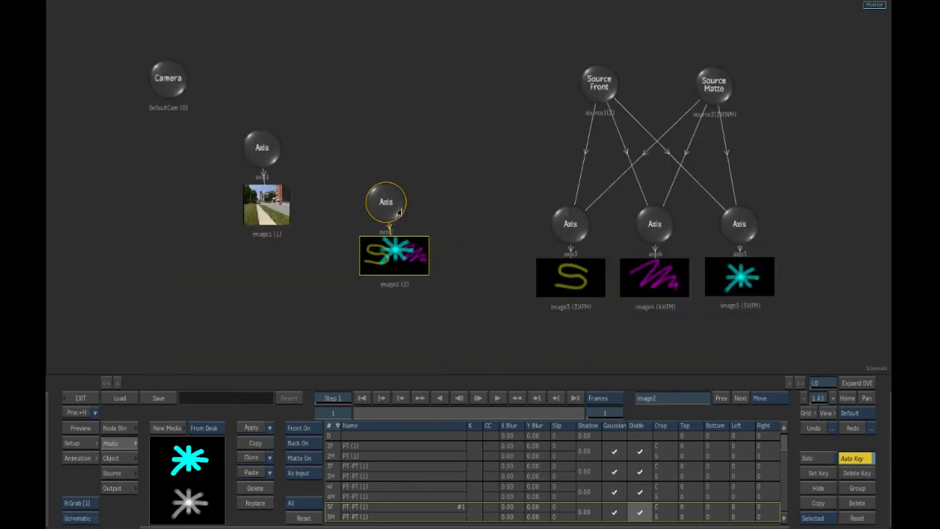
- Open image2's surface settings and set its filtering mode to Bilinear
double_click(397, 263)
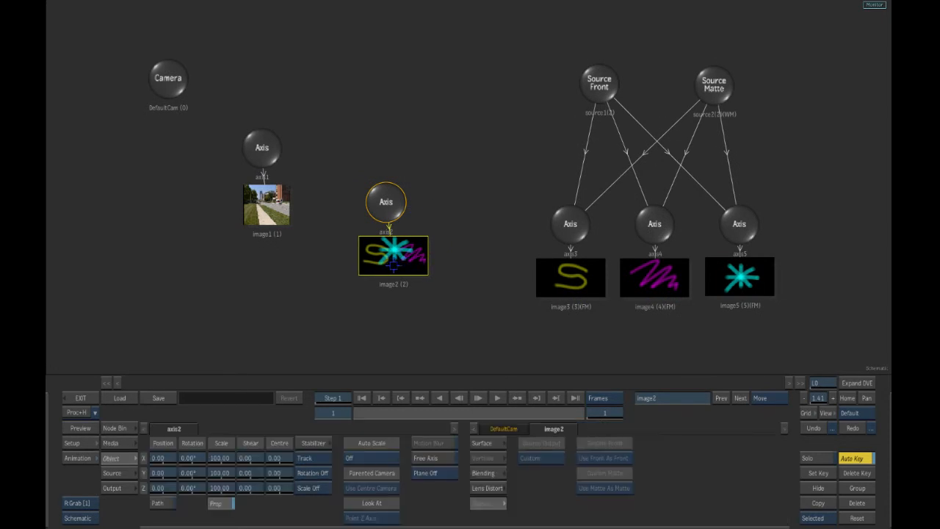
click(476, 444)
click(604, 457)
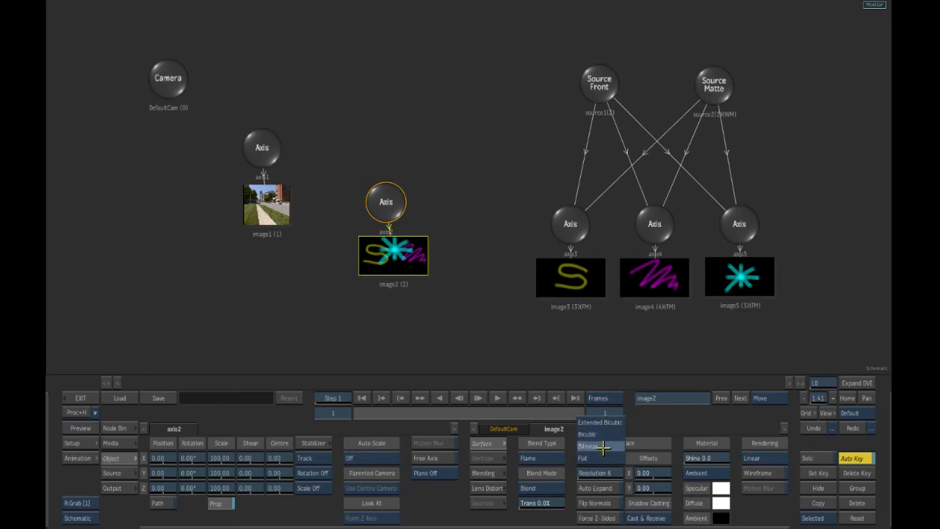
click(589, 446)
- In the result view, pull image2's four surface corners into perspective so the paint strokes lie on the sidewalk and grass, then exit Action
key(F4)
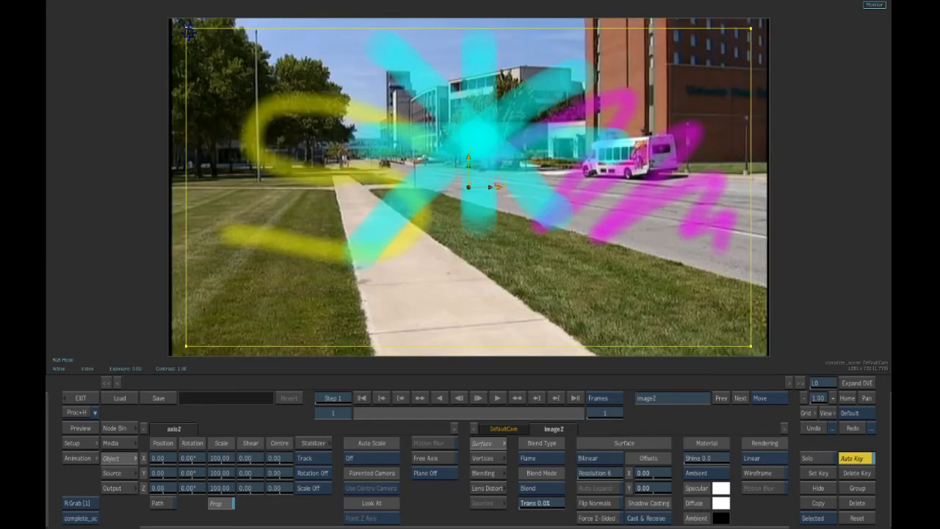
mouse_move(186, 29)
mouse_down()
mouse_move(265, 183)
mouse_move(292, 209)
mouse_up()
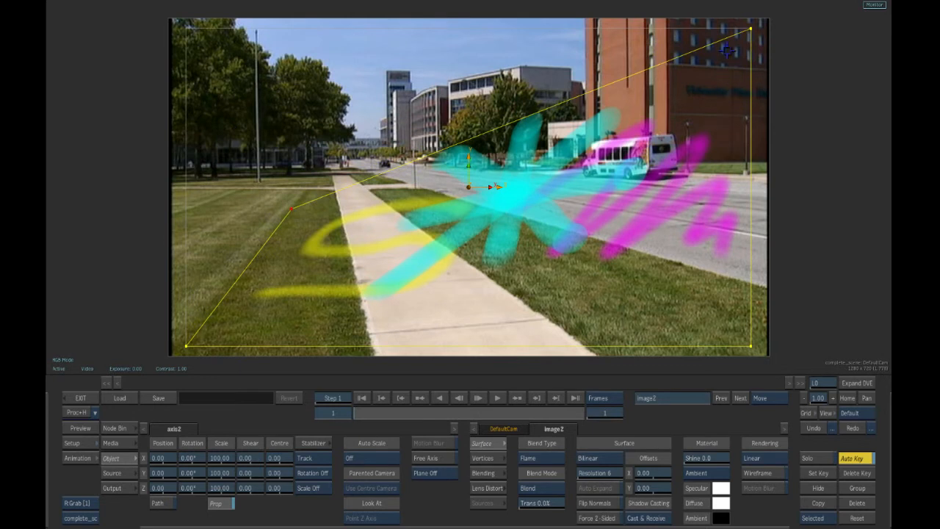
mouse_move(746, 31)
mouse_down()
mouse_move(705, 235)
mouse_move(558, 237)
mouse_move(456, 197)
mouse_up()
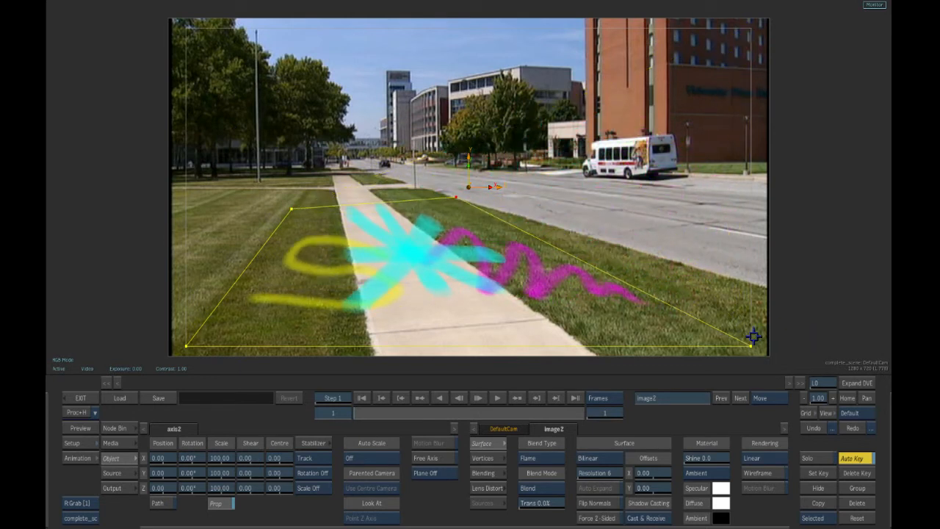
mouse_move(751, 345)
mouse_down()
mouse_move(589, 337)
mouse_move(601, 335)
mouse_up()
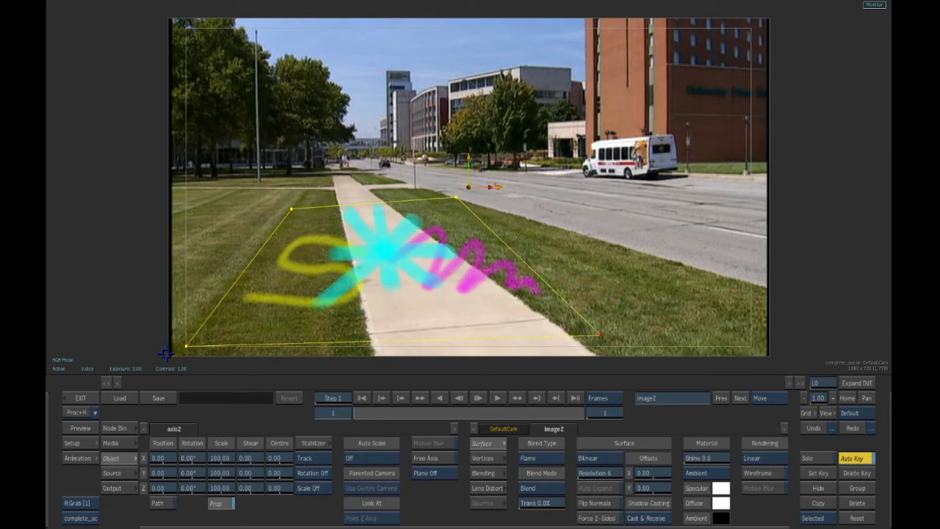
drag(186, 347, 327, 351)
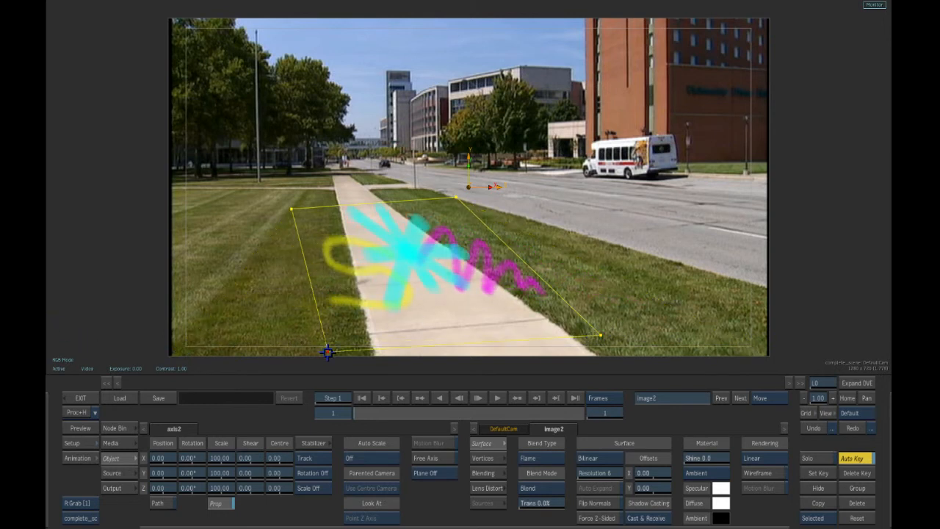
drag(295, 211, 313, 217)
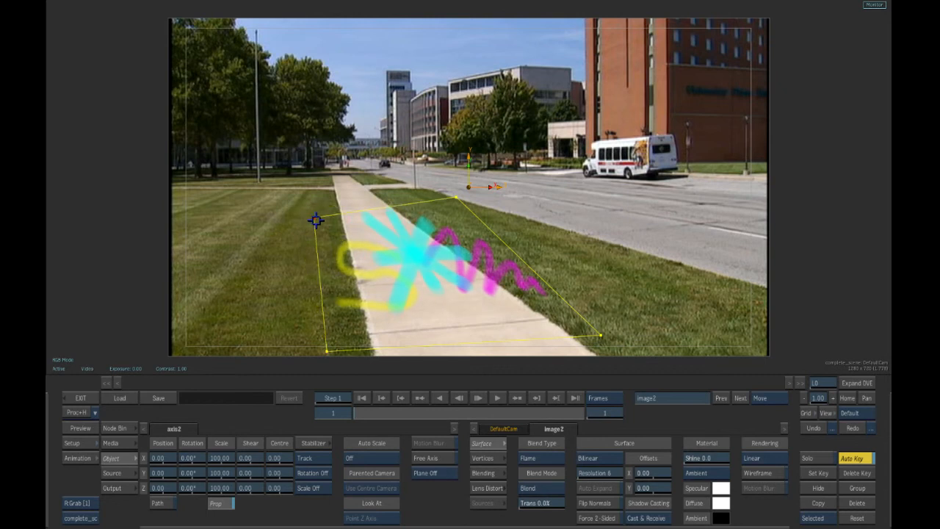
drag(455, 200, 456, 212)
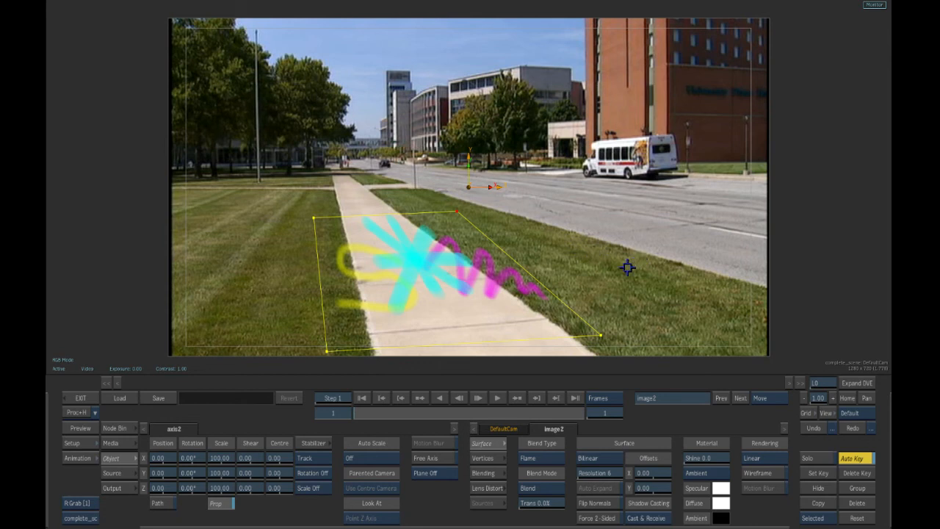
click(79, 397)
click(652, 8)
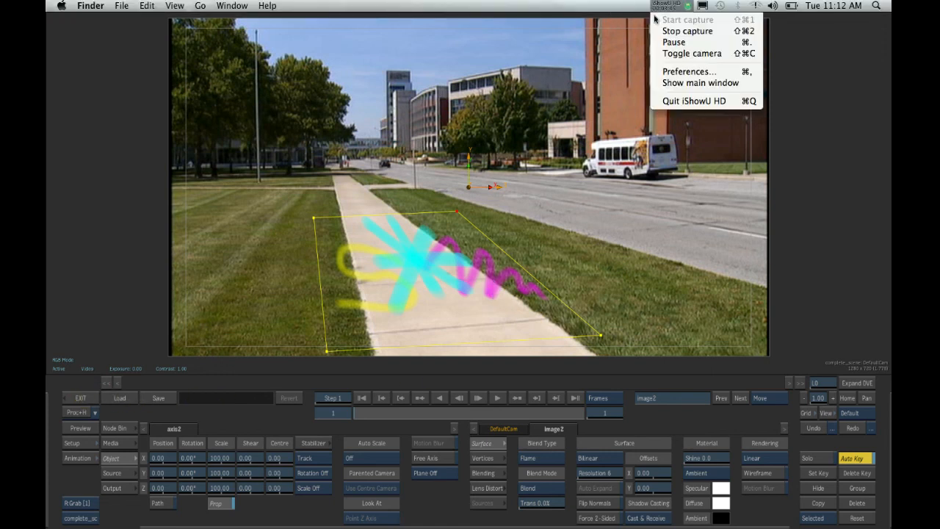